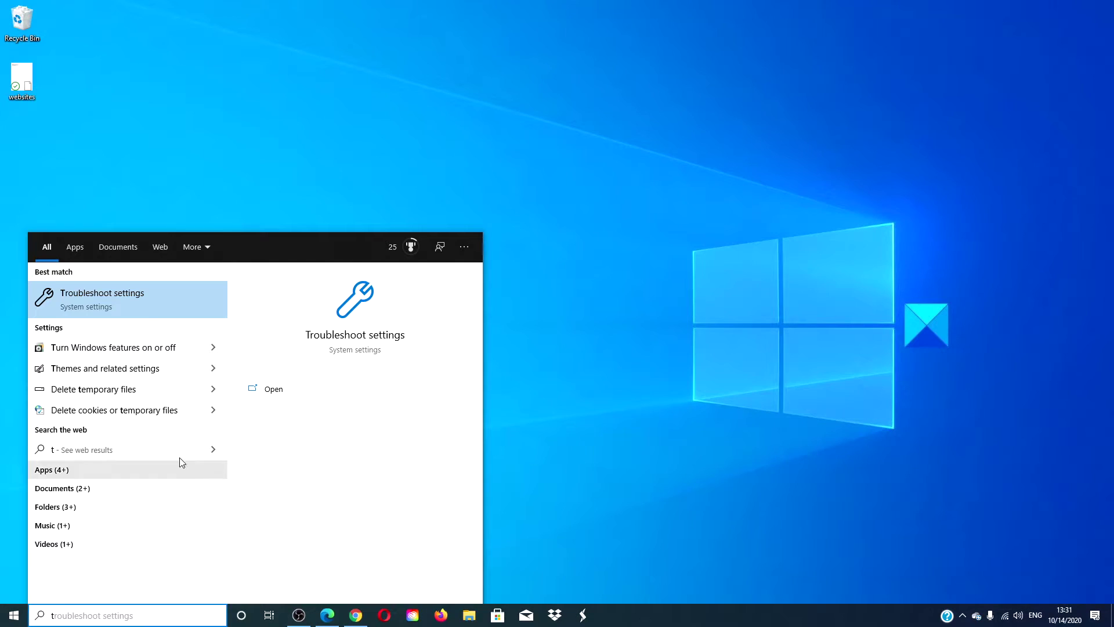
Step: Open Troubleshoot settings and show the Additional troubleshooters list
click(373, 342)
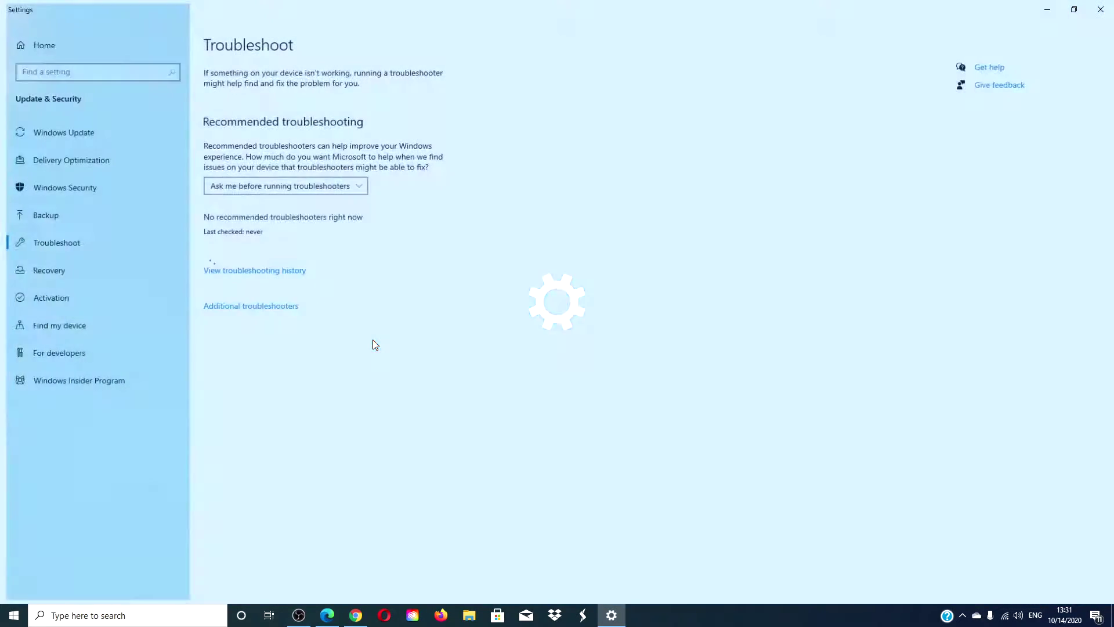
click(253, 306)
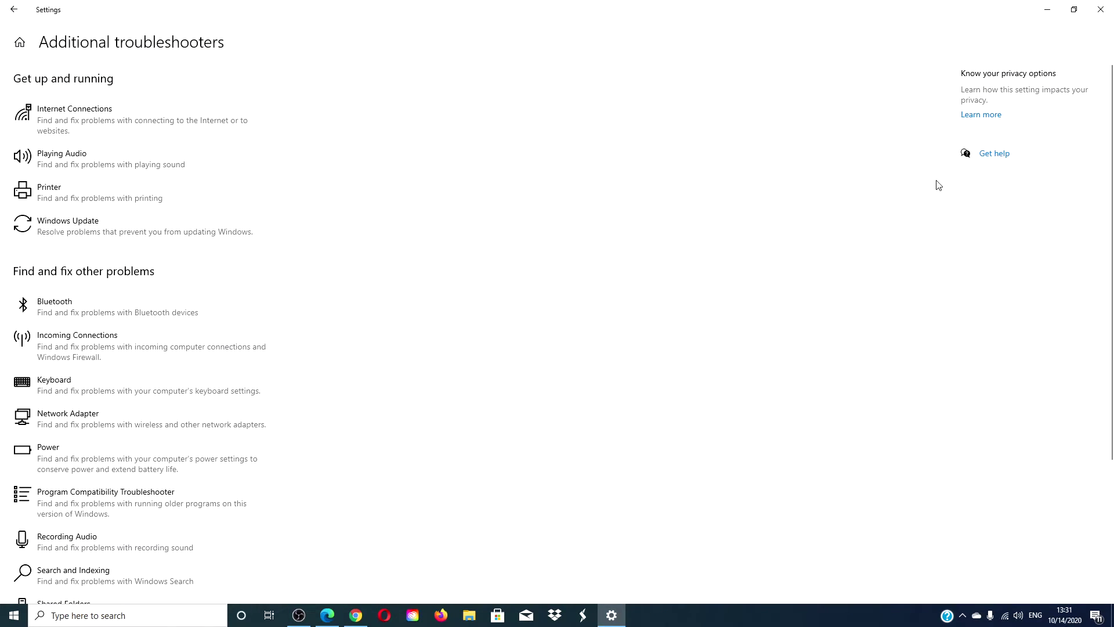
double_click(656, 15)
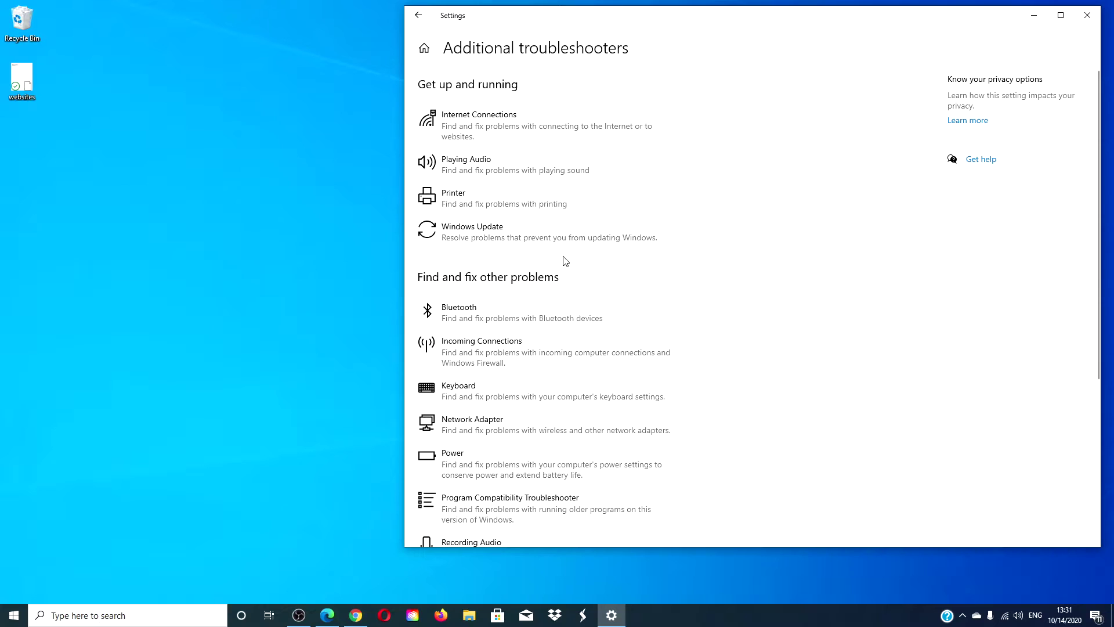
scroll(557, 348, down, 2)
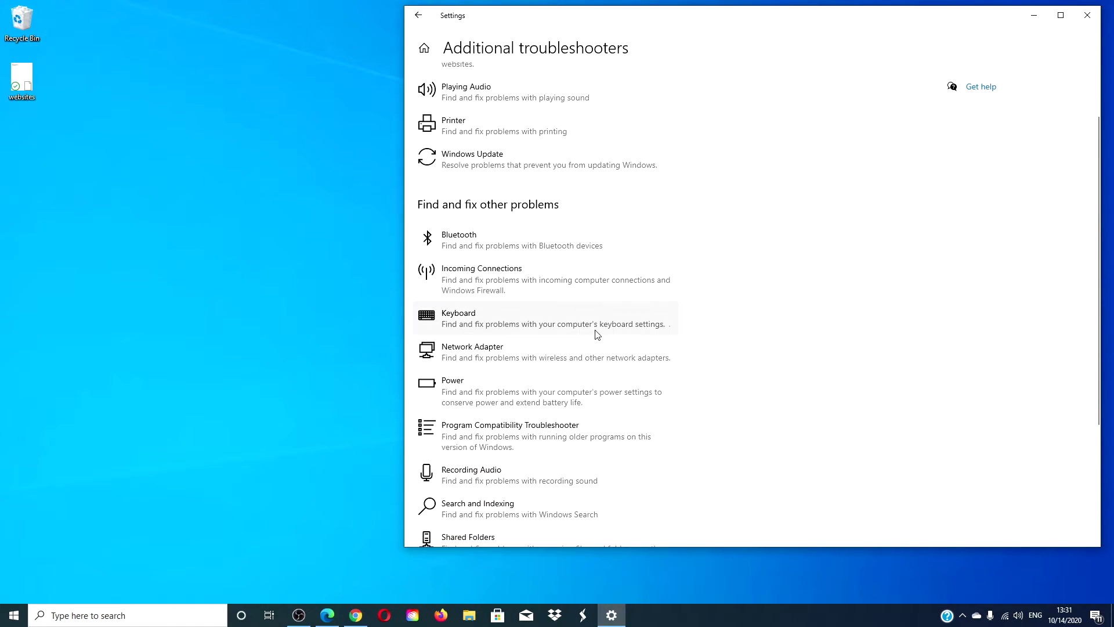
Step: Expand the Network Adapter and Windows Update troubleshooters, then close Settings
click(573, 358)
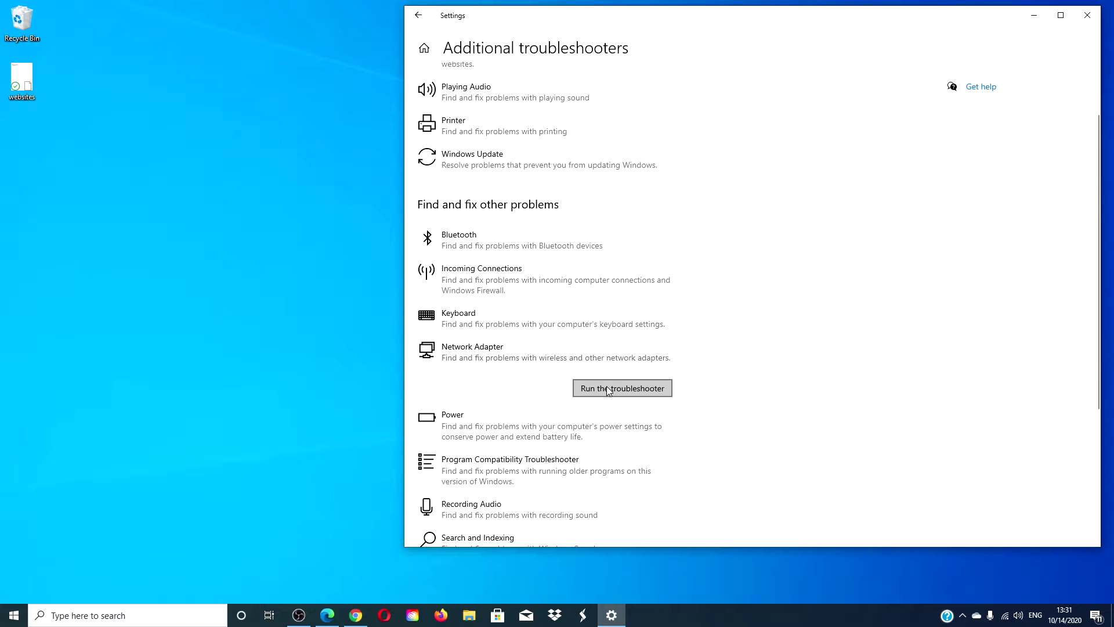
click(538, 158)
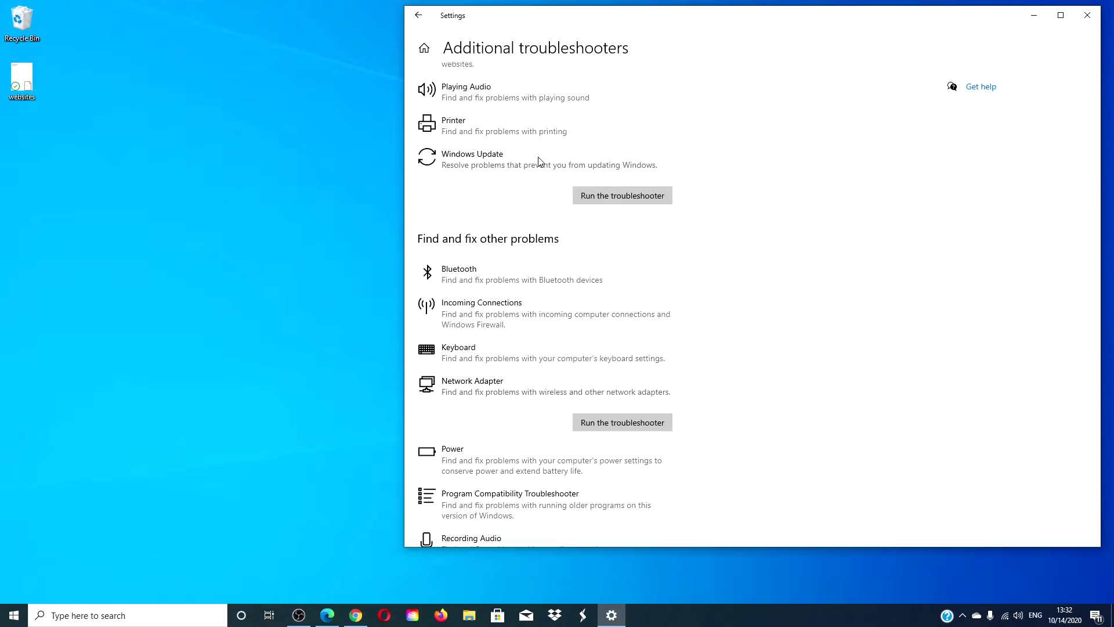
click(1088, 15)
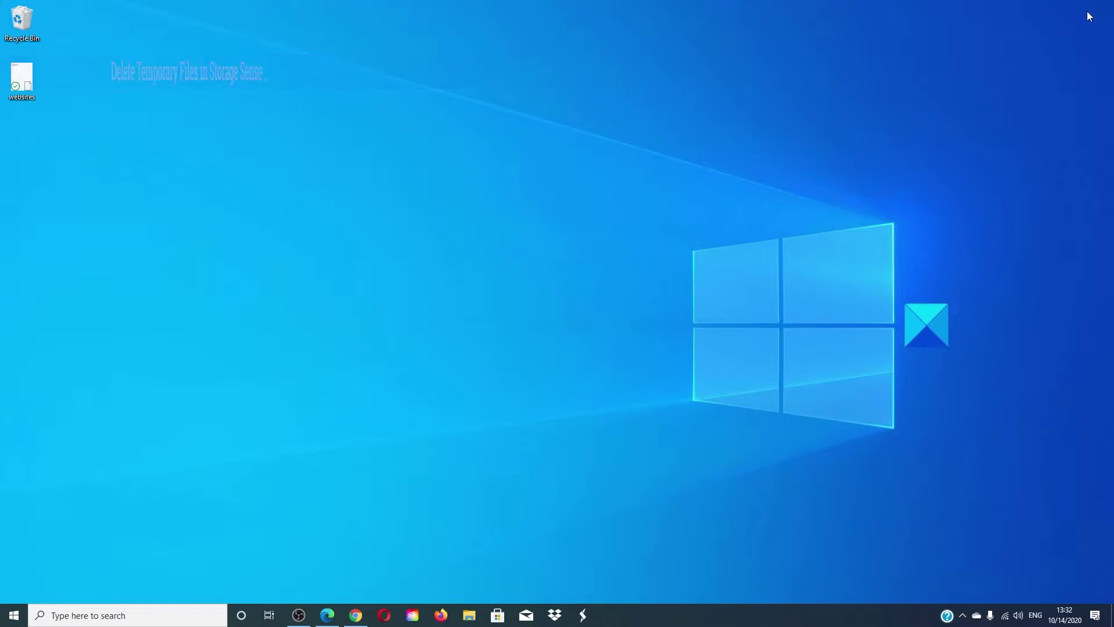
click(14, 617)
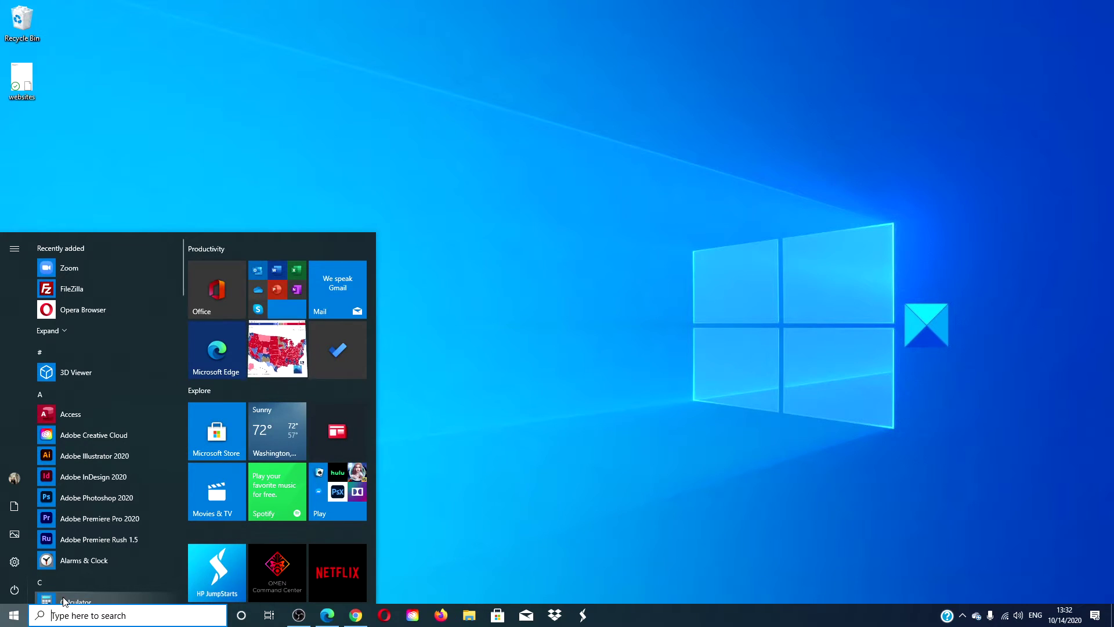
click(17, 562)
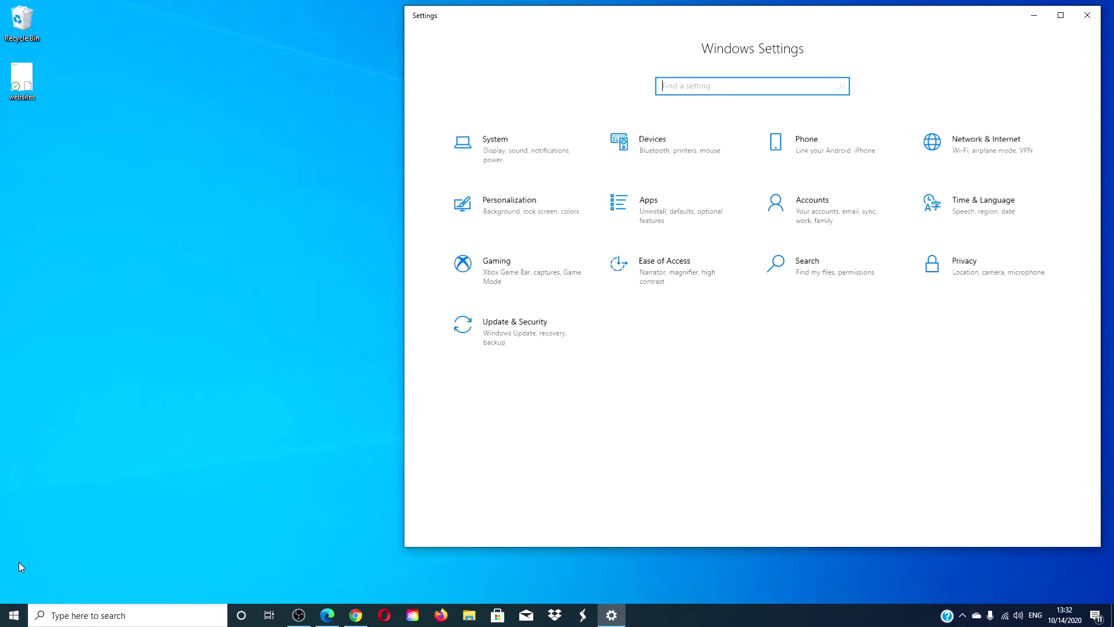
click(496, 150)
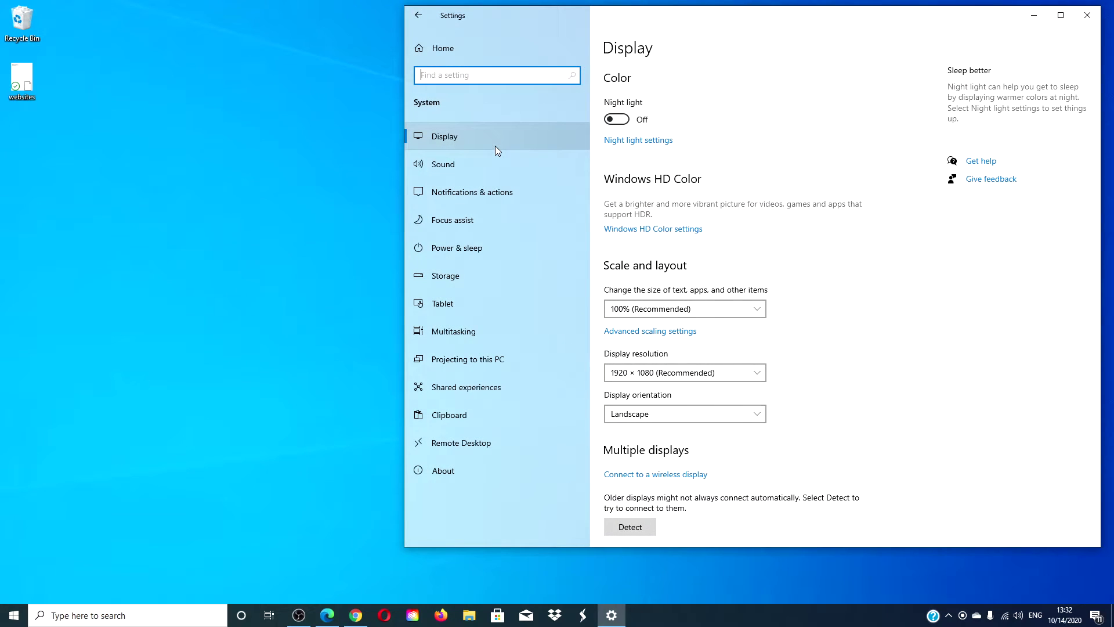
click(481, 280)
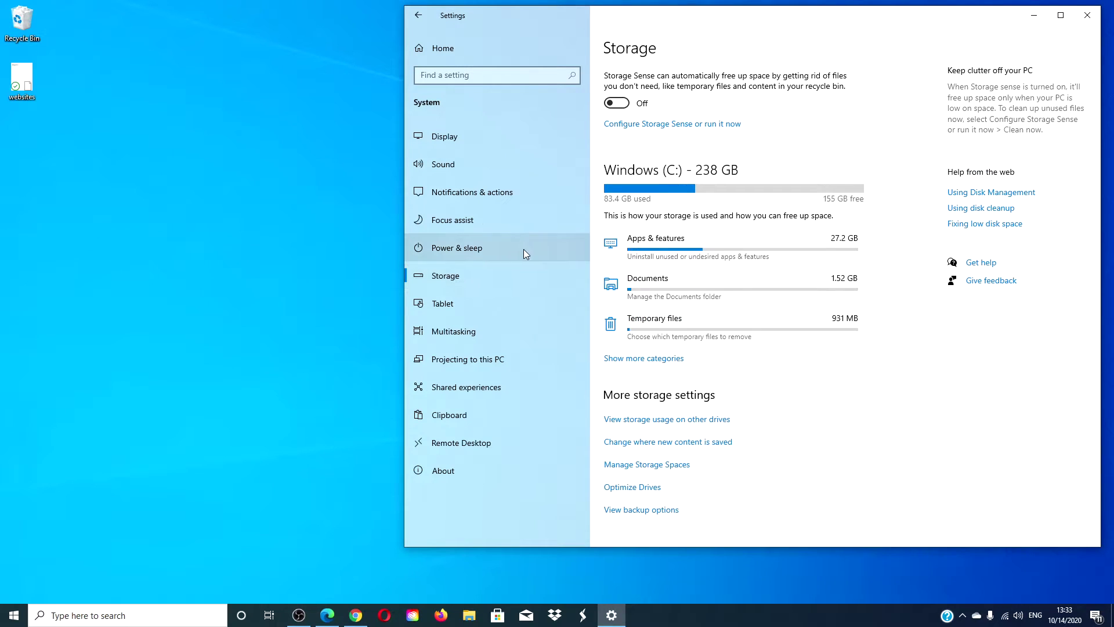
click(759, 333)
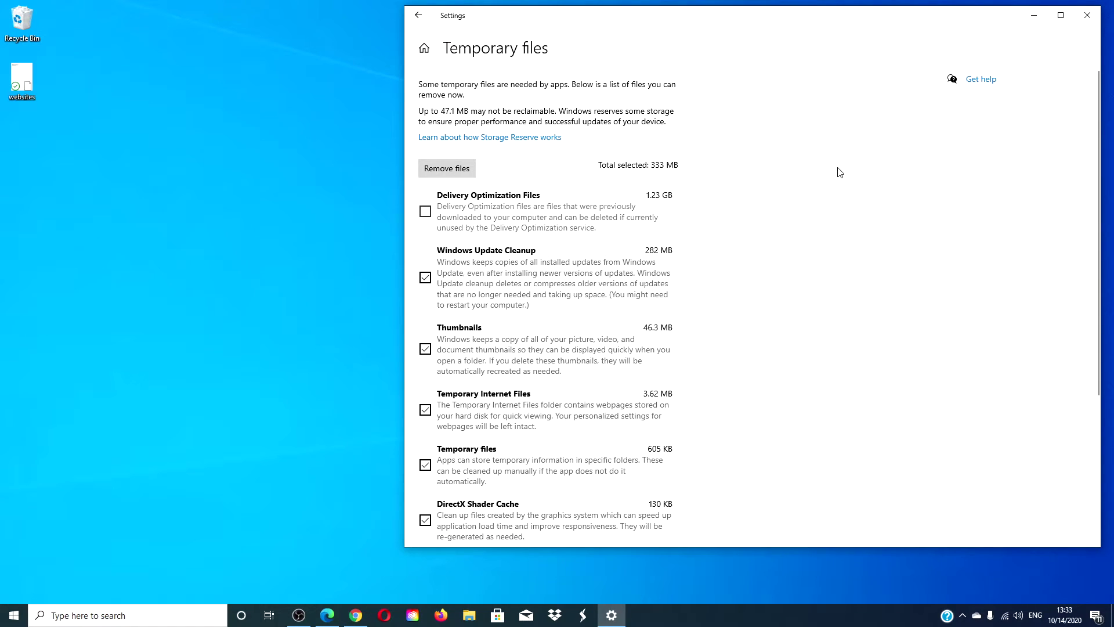
click(1088, 18)
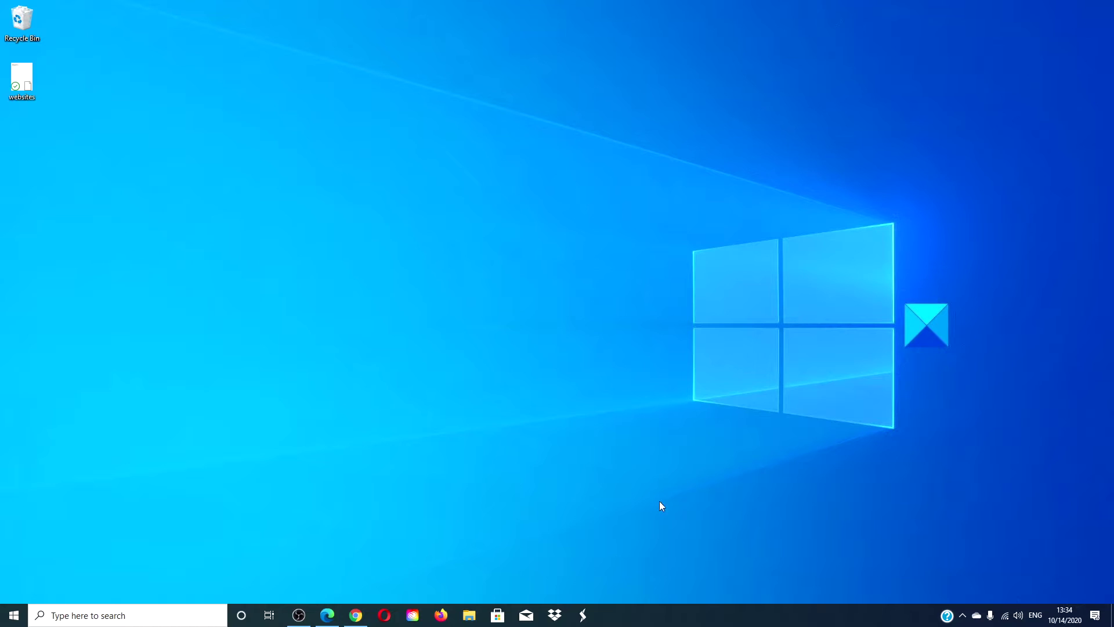
Step: Launch Command Prompt as administrator from Windows search
click(127, 617)
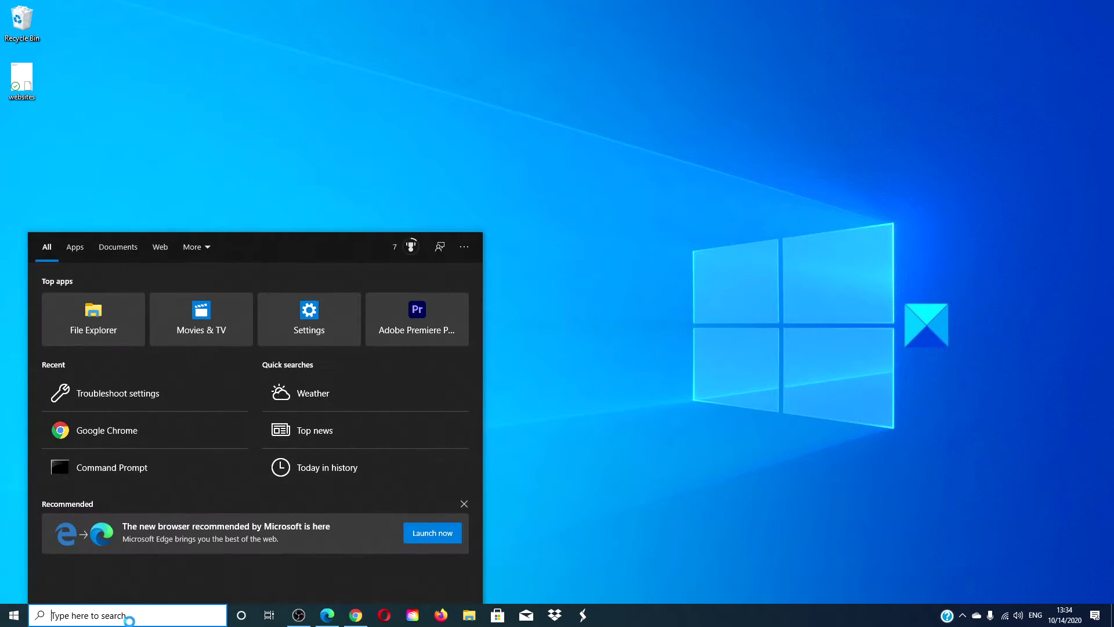
text(c)
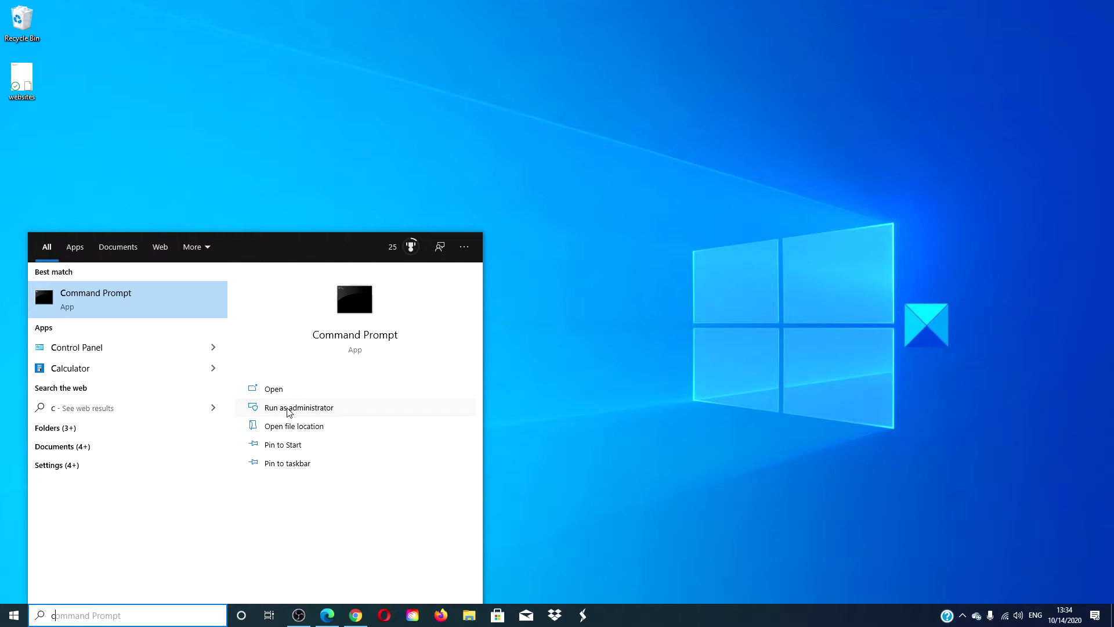
click(289, 410)
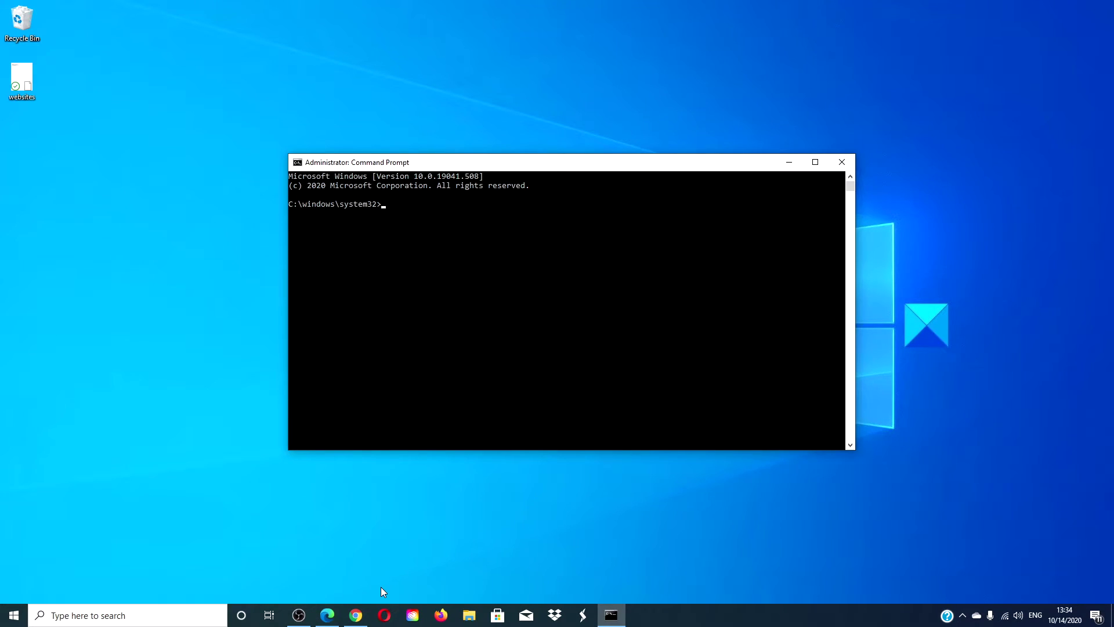
Step: Stop the update services with 'net stop wuauserv' and 'net stop bits'
text(net s)
text(top)
text( wua)
text(userv)
key(Return)
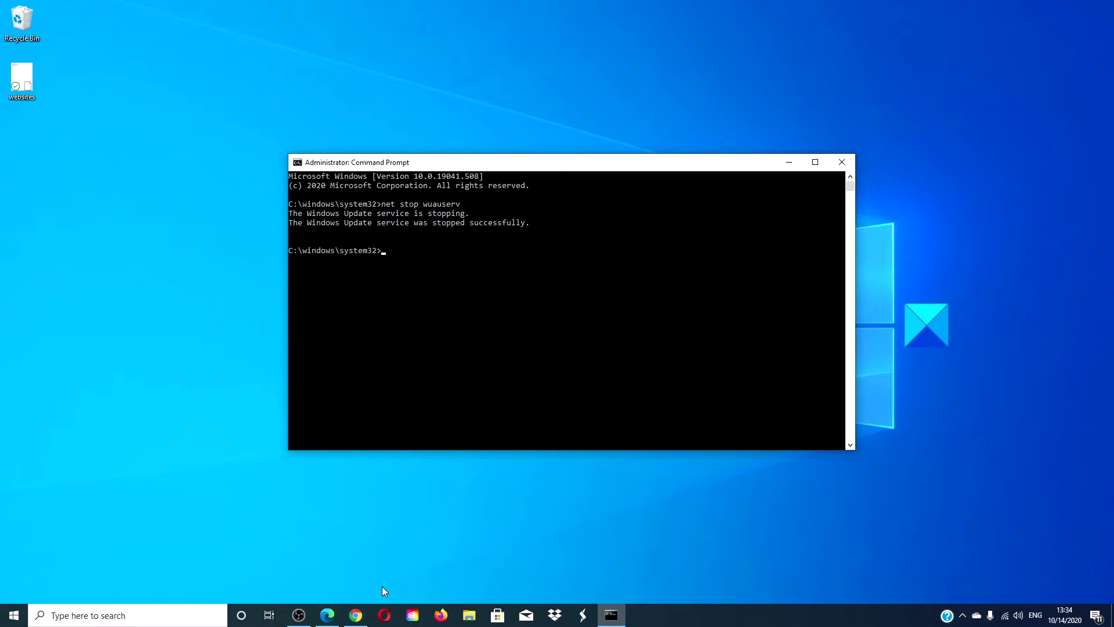
text(net stop bits)
key(Return)
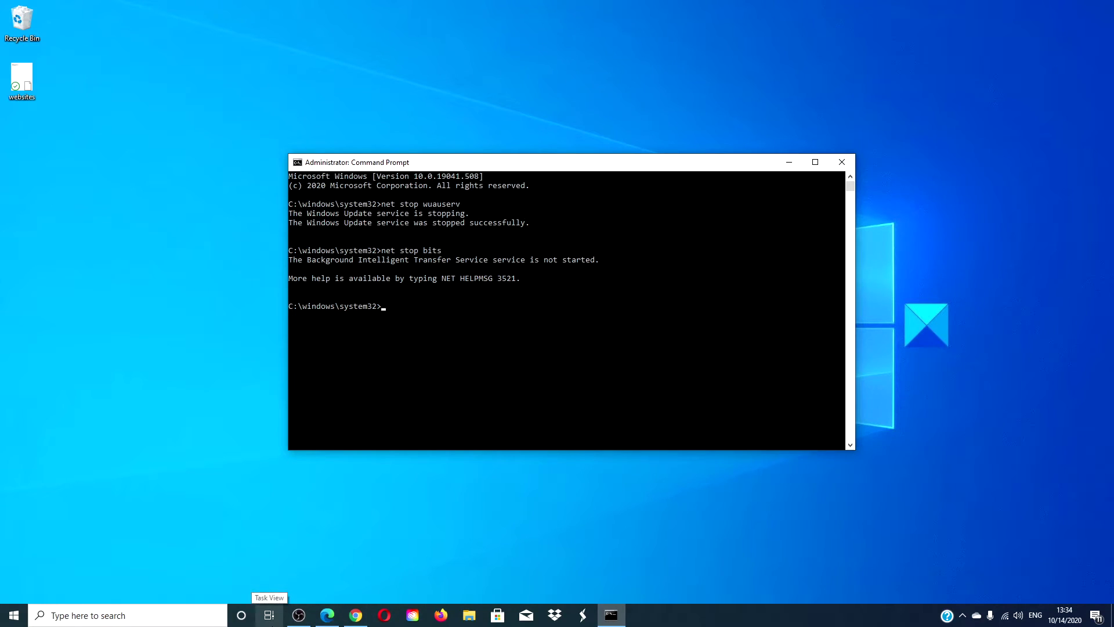
Step: Browse in File Explorer to C:\Windows\SoftwareDistribution
click(469, 621)
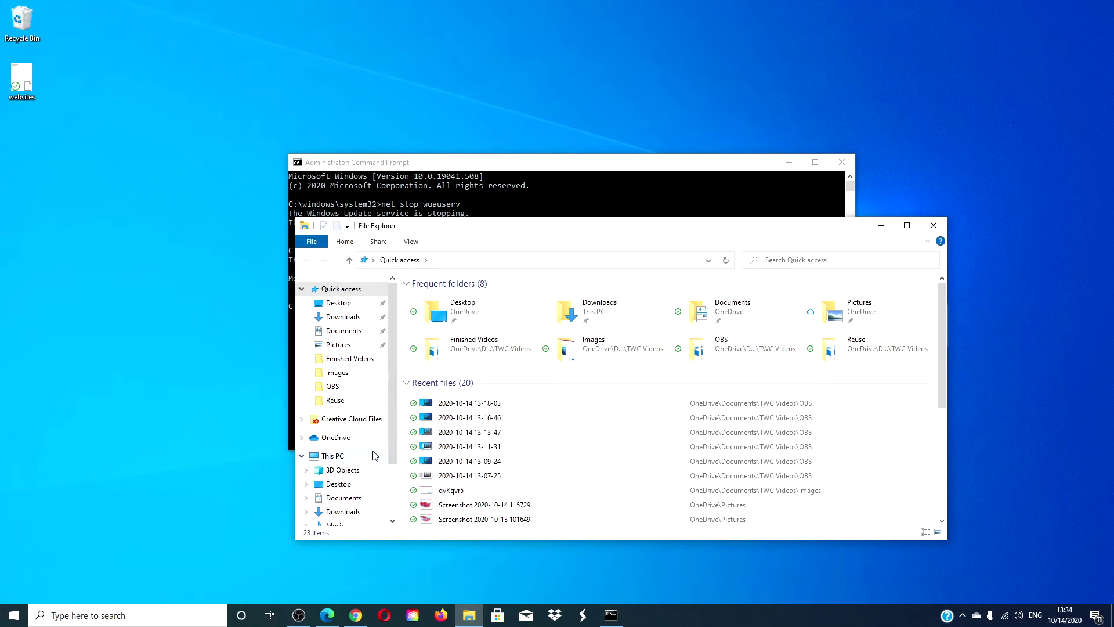
drag(390, 450, 393, 505)
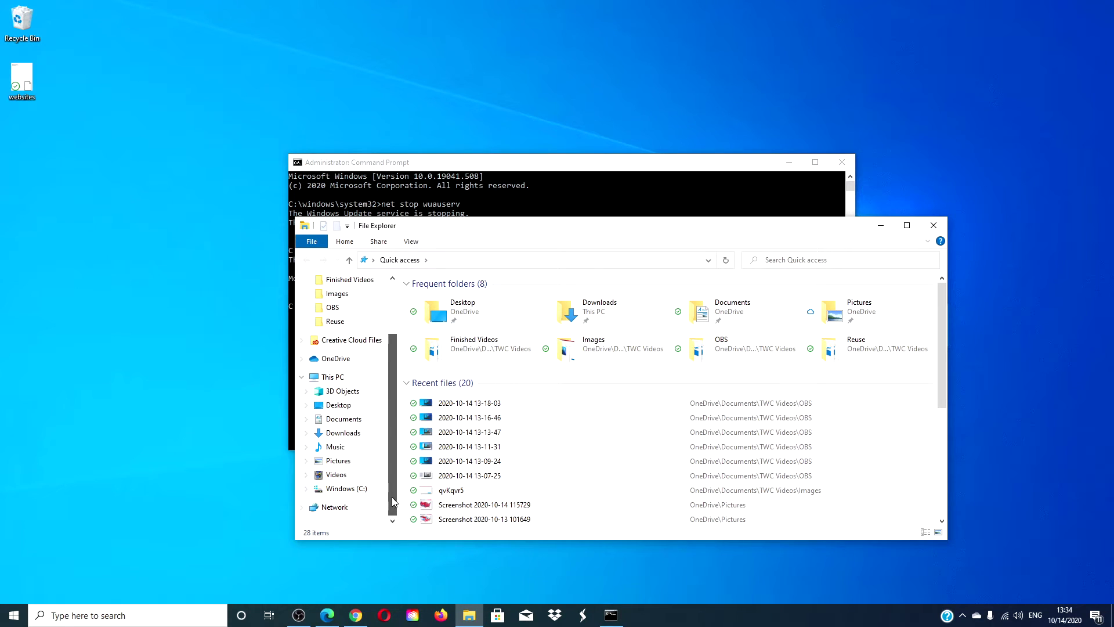
click(337, 491)
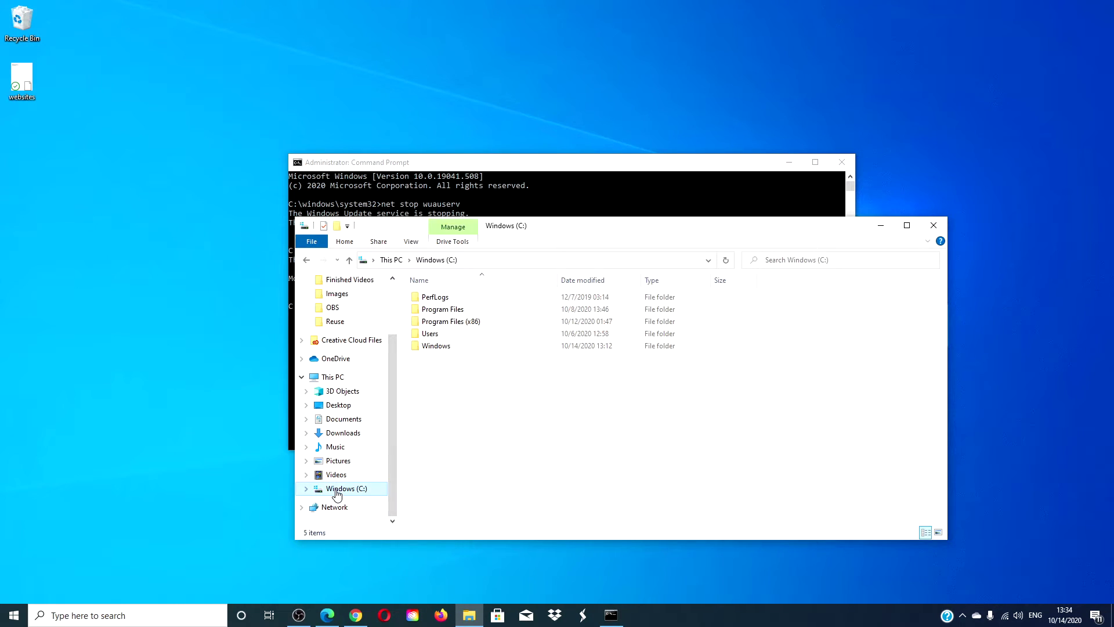
double_click(442, 348)
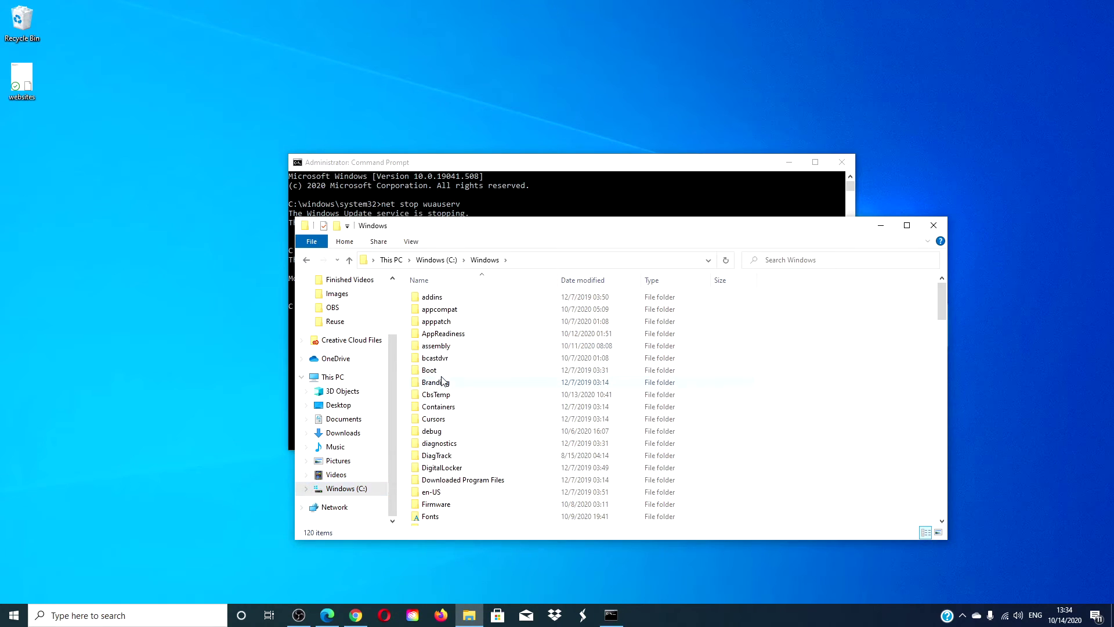
scroll(442, 380, down, 3)
scroll(442, 380, down, 2)
scroll(443, 380, down, 2)
scroll(442, 380, down, 3)
scroll(443, 380, down, 3)
scroll(442, 380, down, 3)
double_click(441, 421)
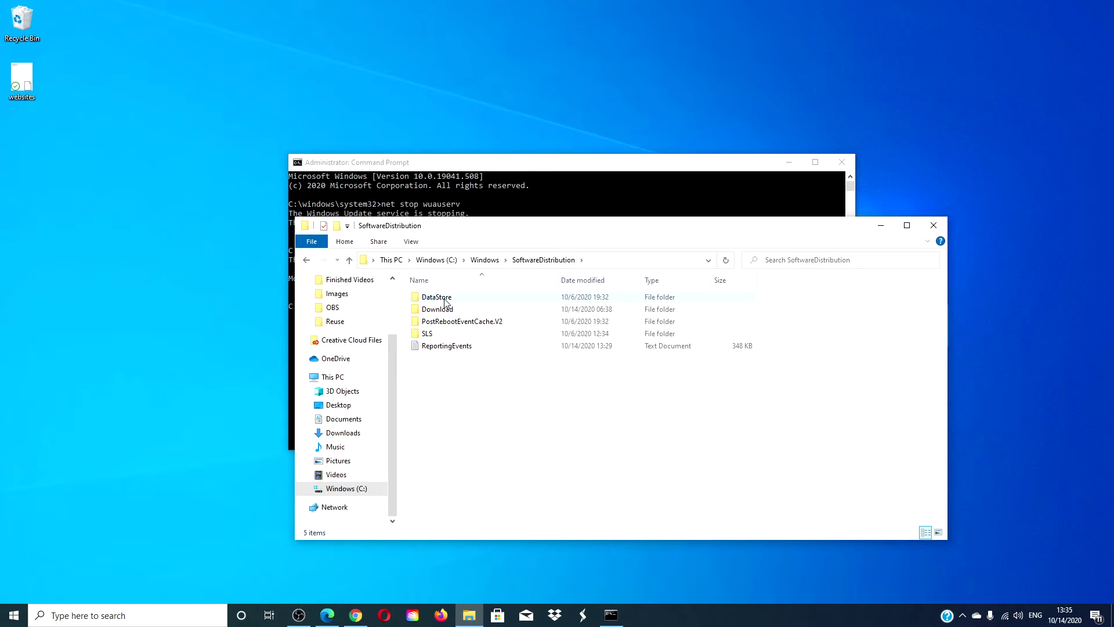
Step: Delete all SoftwareDistribution contents and close File Explorer
key(ctrl+a)
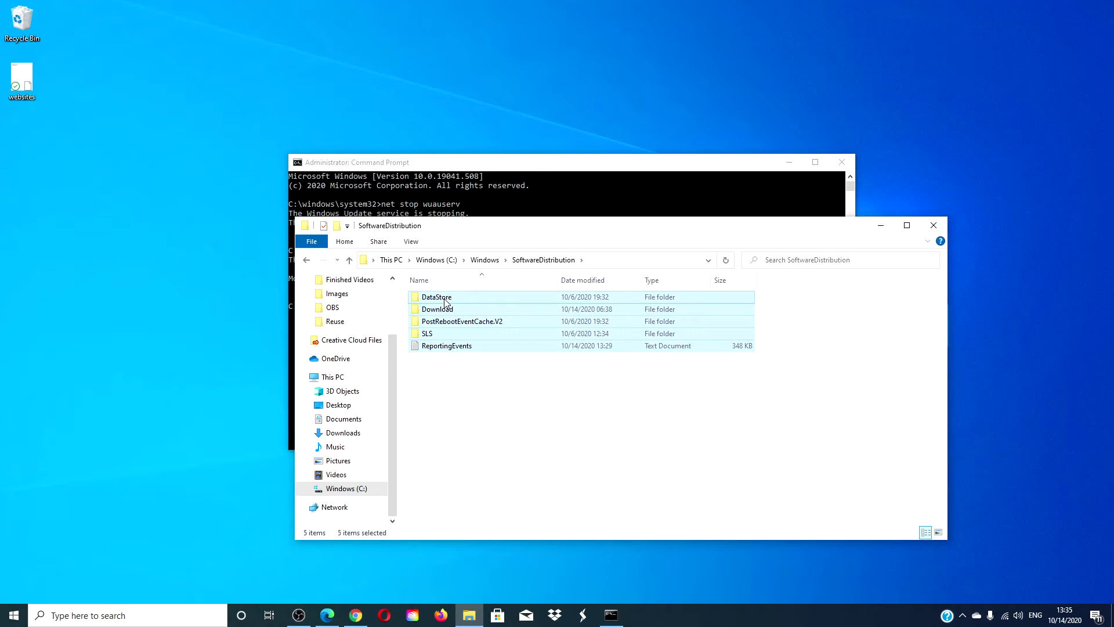
right_click(445, 301)
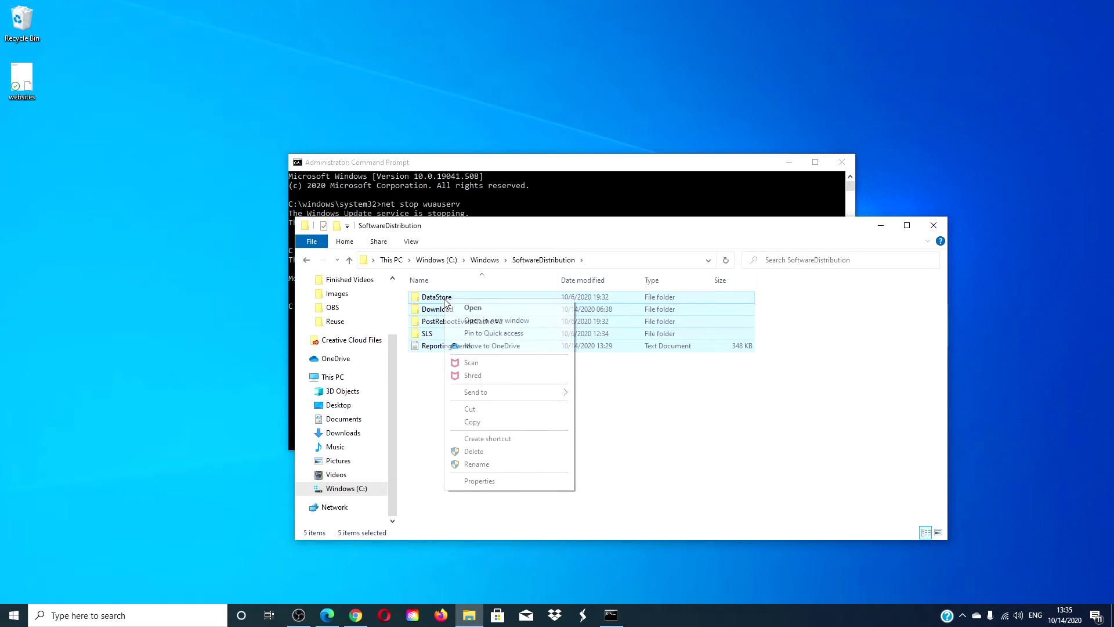
click(486, 452)
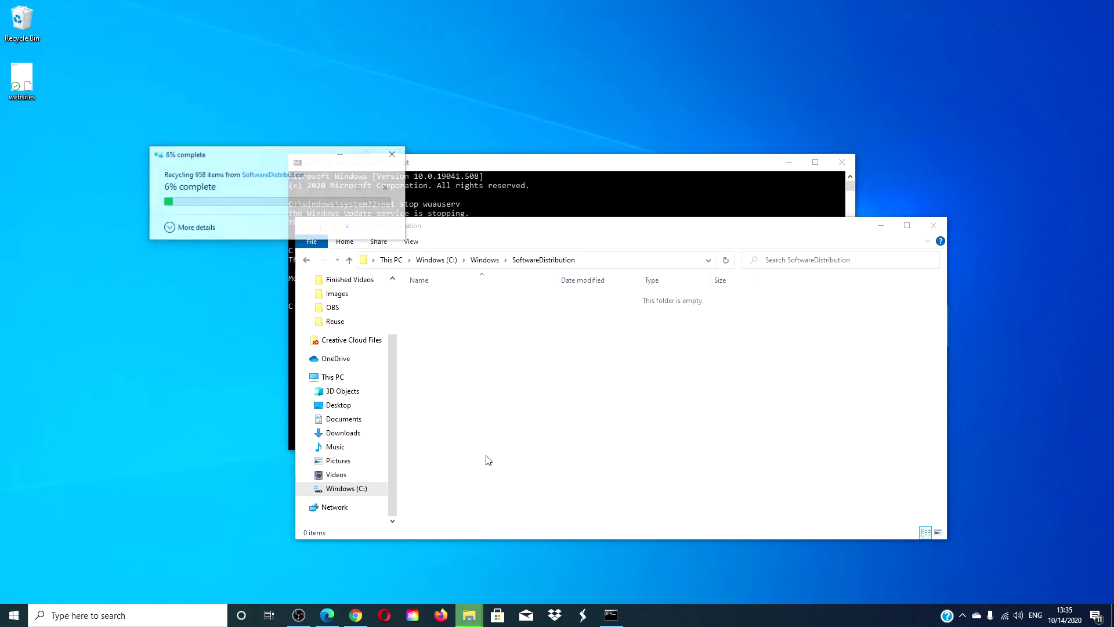
click(934, 231)
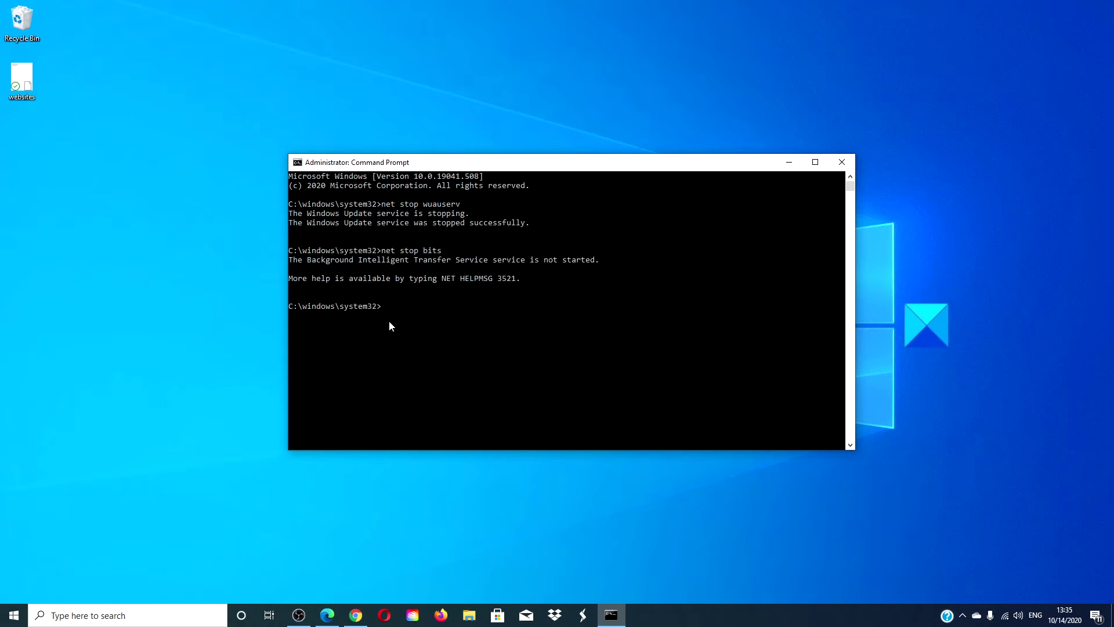
Step: Restart the services with 'net start wuauserv' and 'net start bits'
text(net)
text( start )
text(wu)
text(auserv)
key(Return)
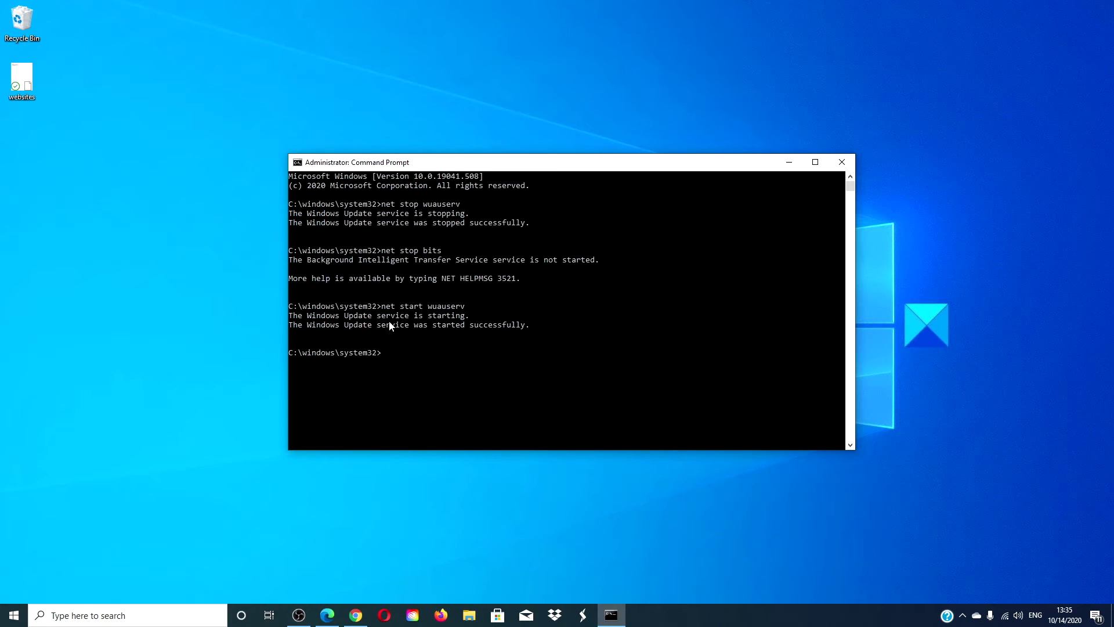
text(net)
text( start )
text(bn)
key(BackSpace)
key(BackSpace)
text(its)
key(Return)
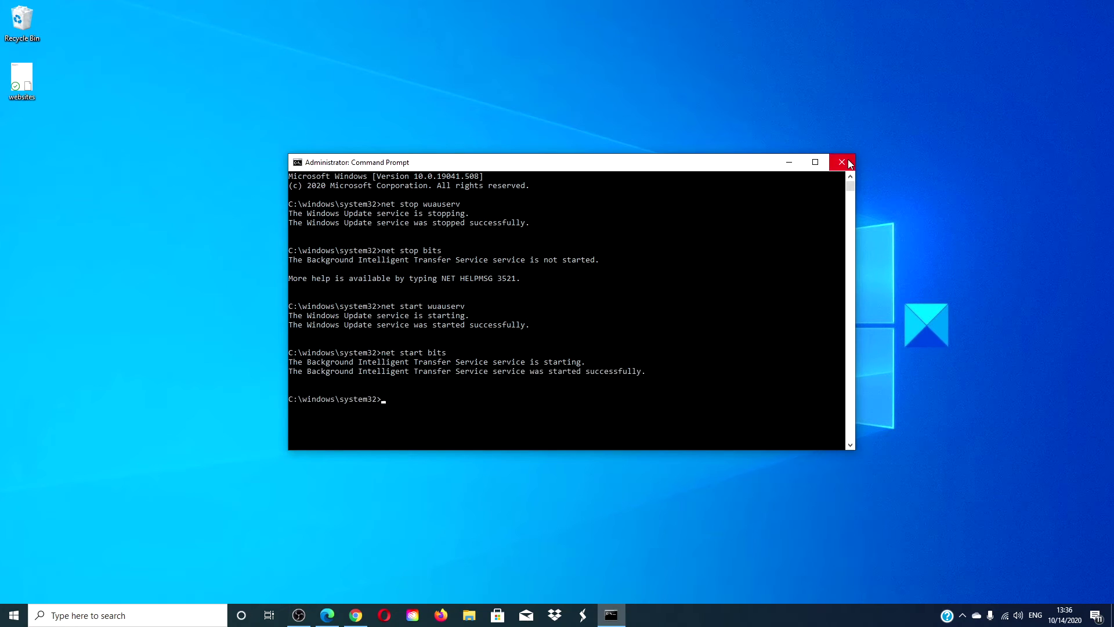
Step: Close Command Prompt and permanently empty the seven items from the Recycle Bin
click(847, 169)
right_click(11, 21)
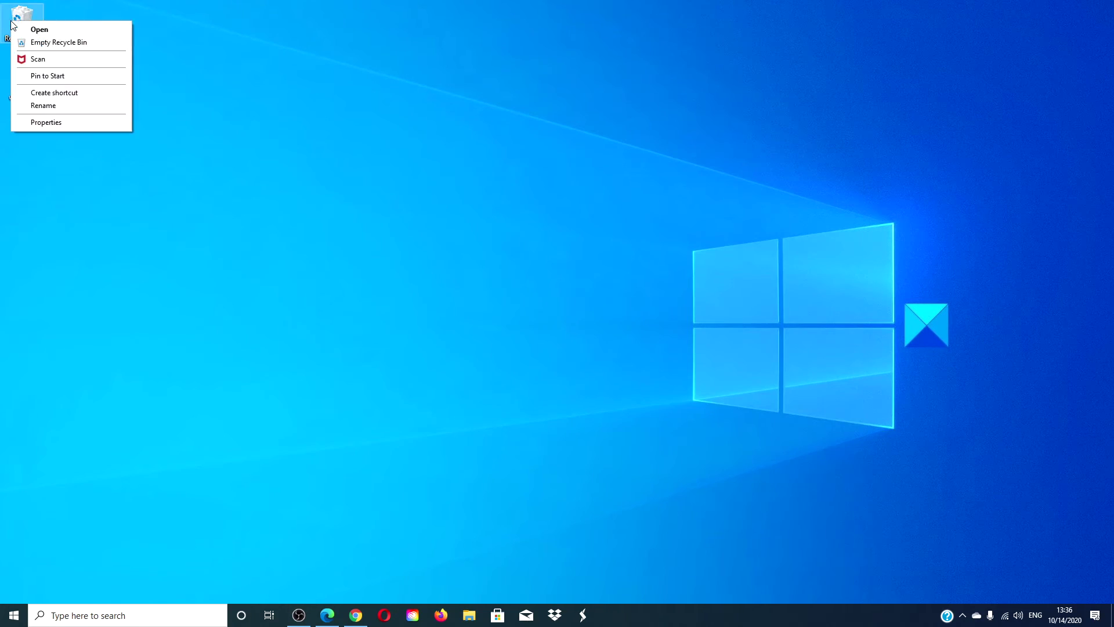
click(33, 42)
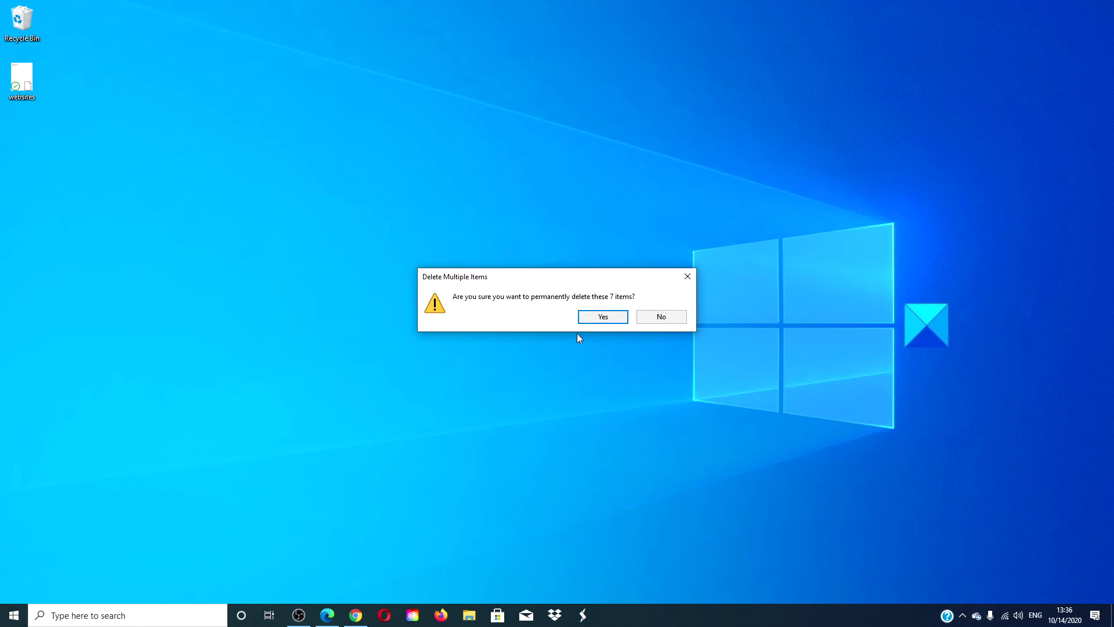
click(597, 316)
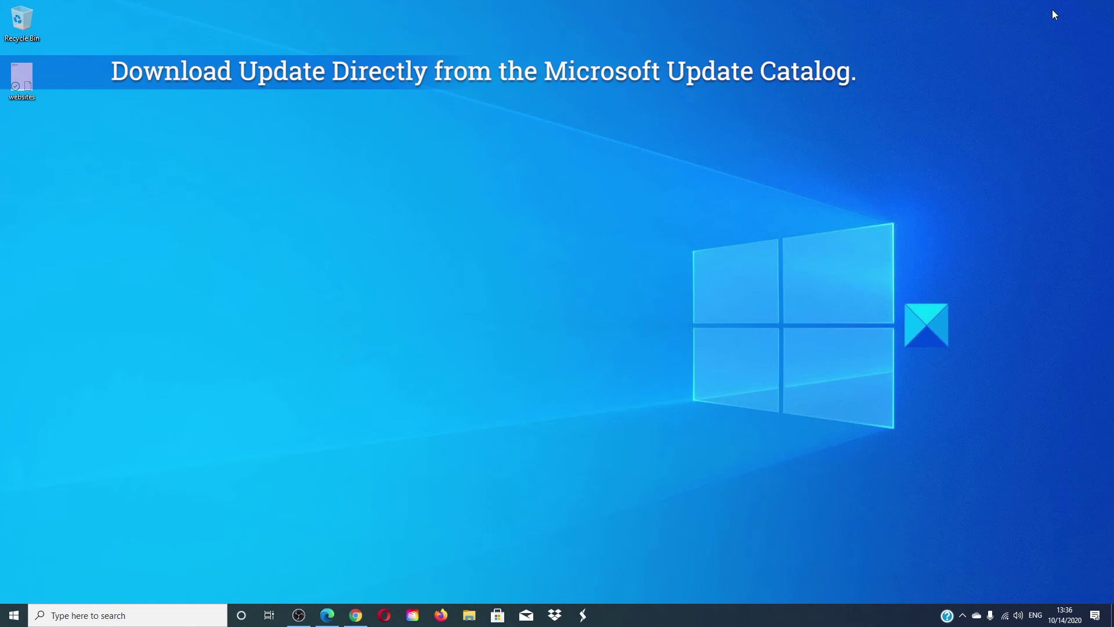
Step: In Edge, view the Microsoft Update Catalog tab, then return to the TheWindowsClub article
click(327, 615)
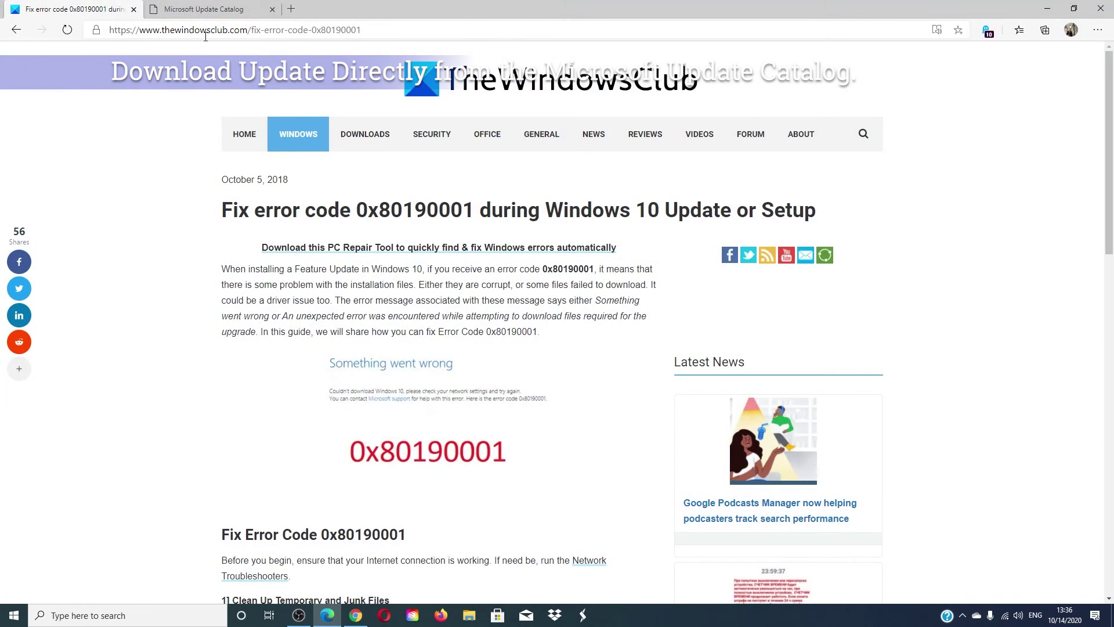
click(213, 10)
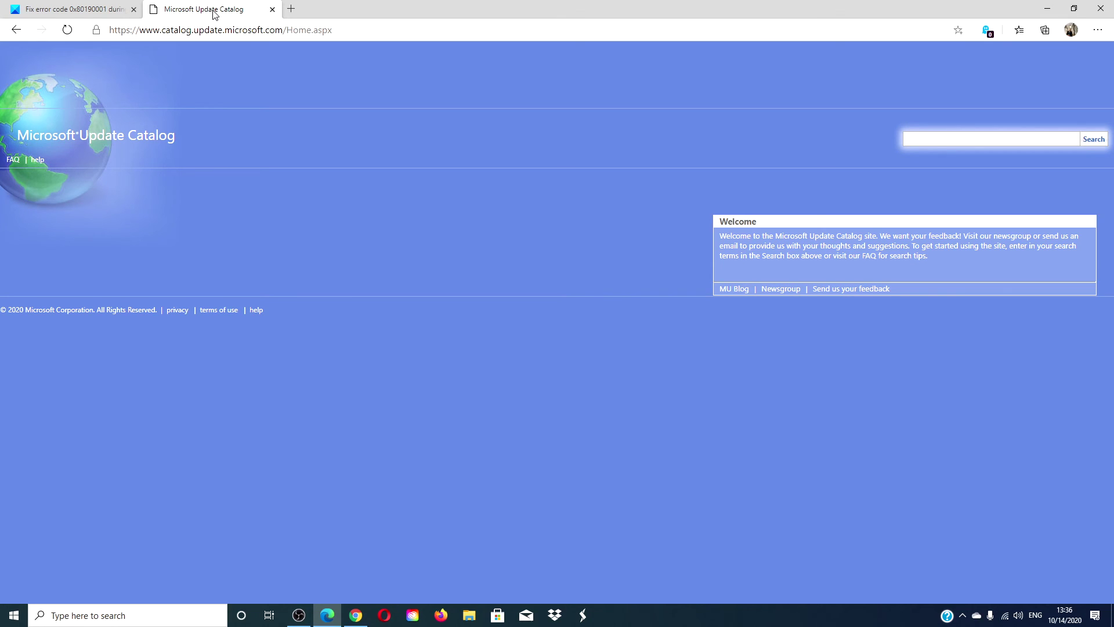
click(78, 15)
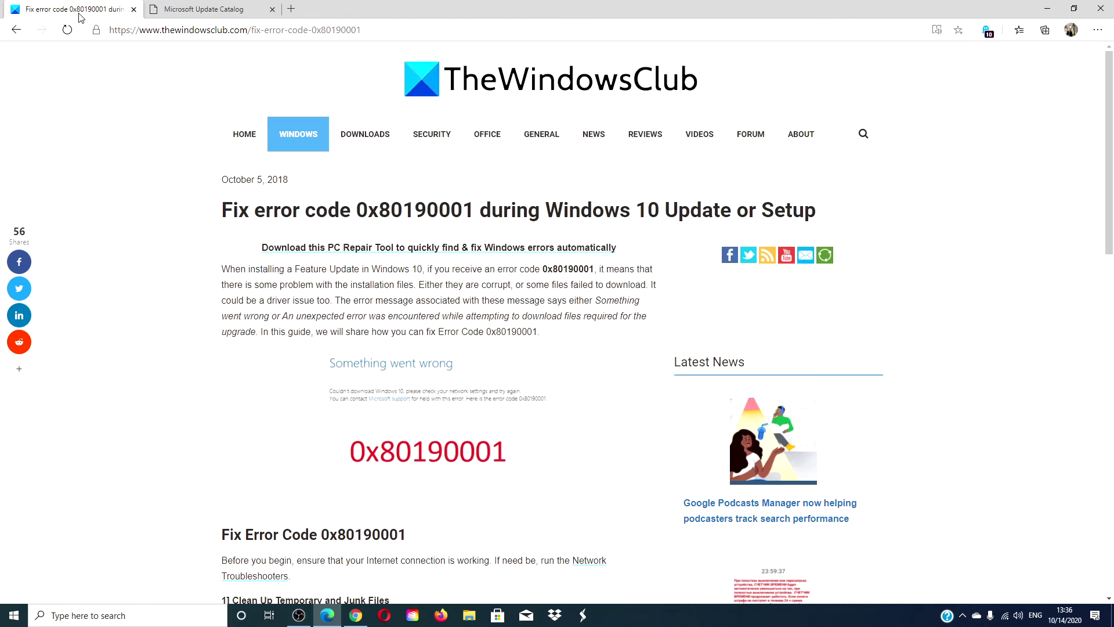